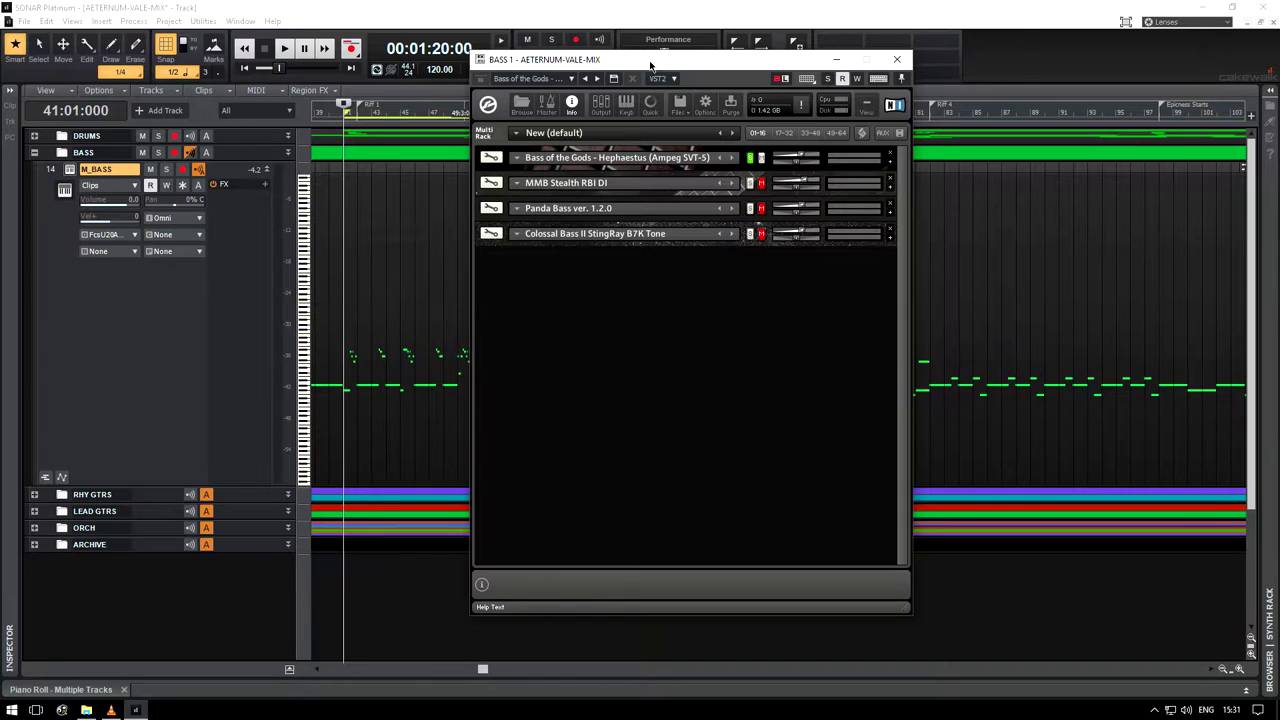
Remove MMB Stealth RBI DI, Panda Bass and Colossal Bass from Kontakt, keeping only Bass of the Gods Hephaestus
{"action": "left_click_drag", "start_coordinate": [650, 63], "coordinate": [952, 75]}
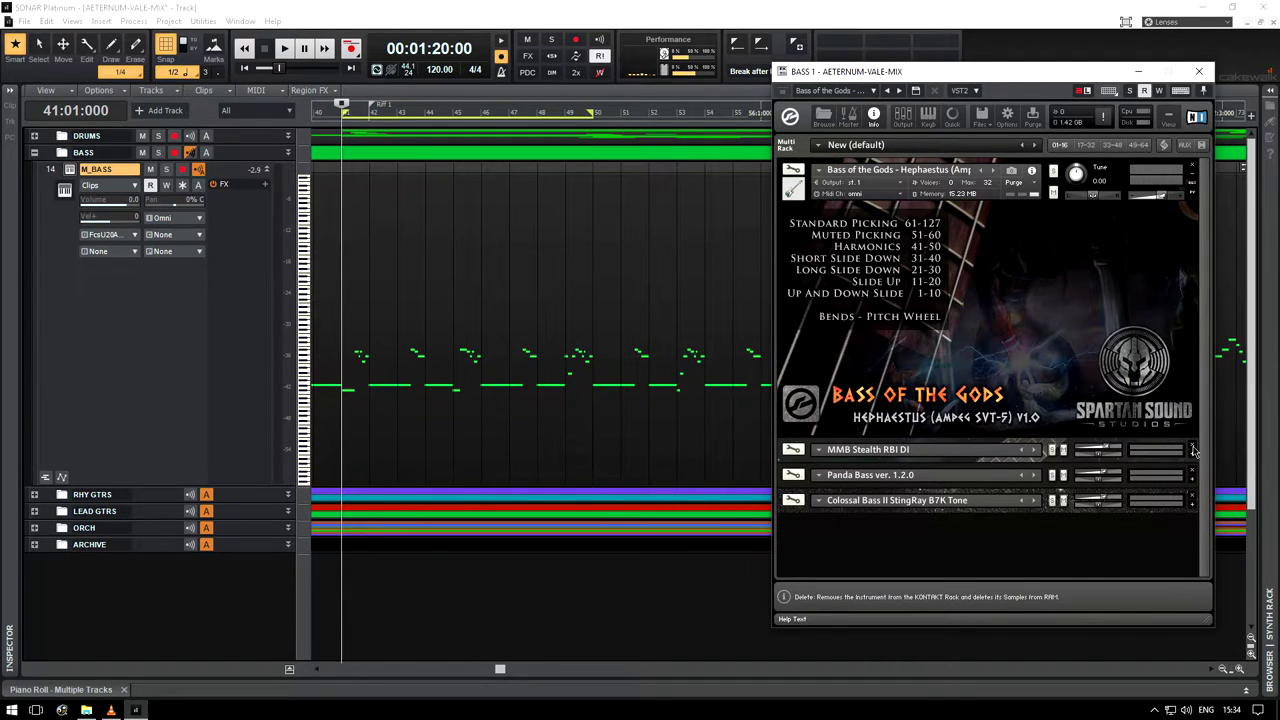
{"action": "left_click", "coordinate": [1191, 181]}
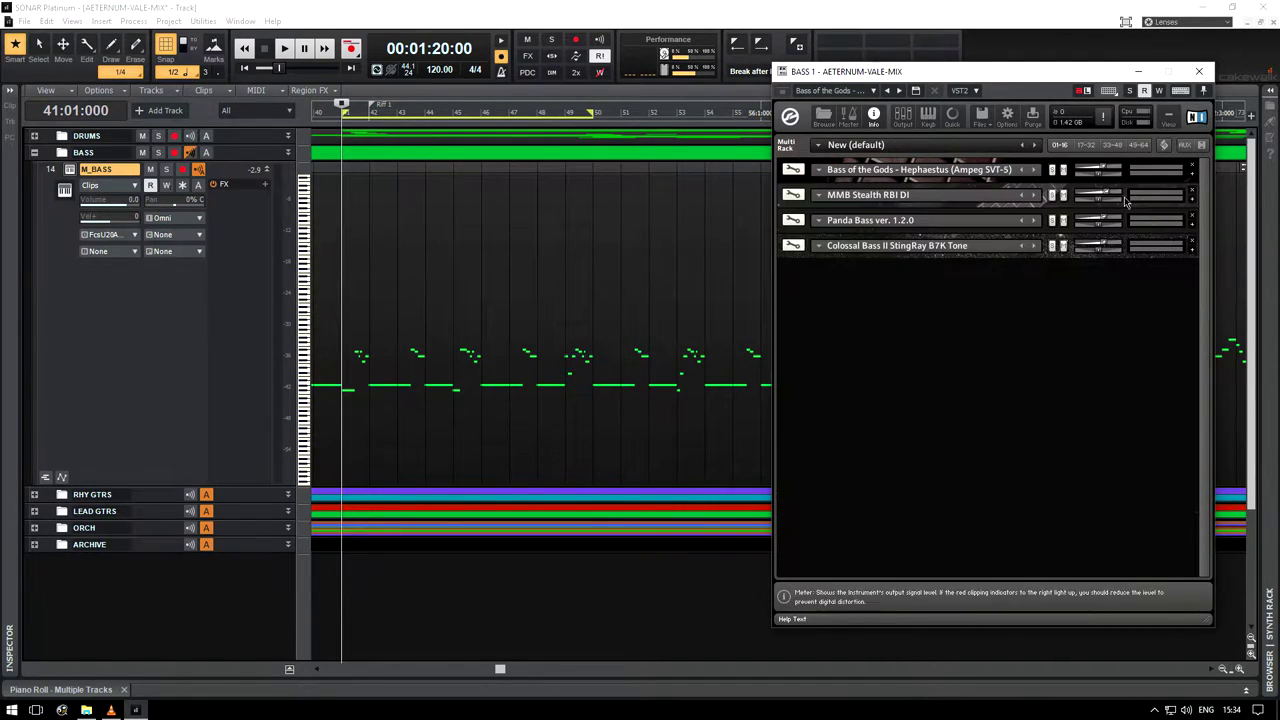
{"action": "left_click", "coordinate": [1192, 192]}
{"action": "left_click", "coordinate": [1192, 190]}
{"action": "left_click", "coordinate": [1192, 190]}
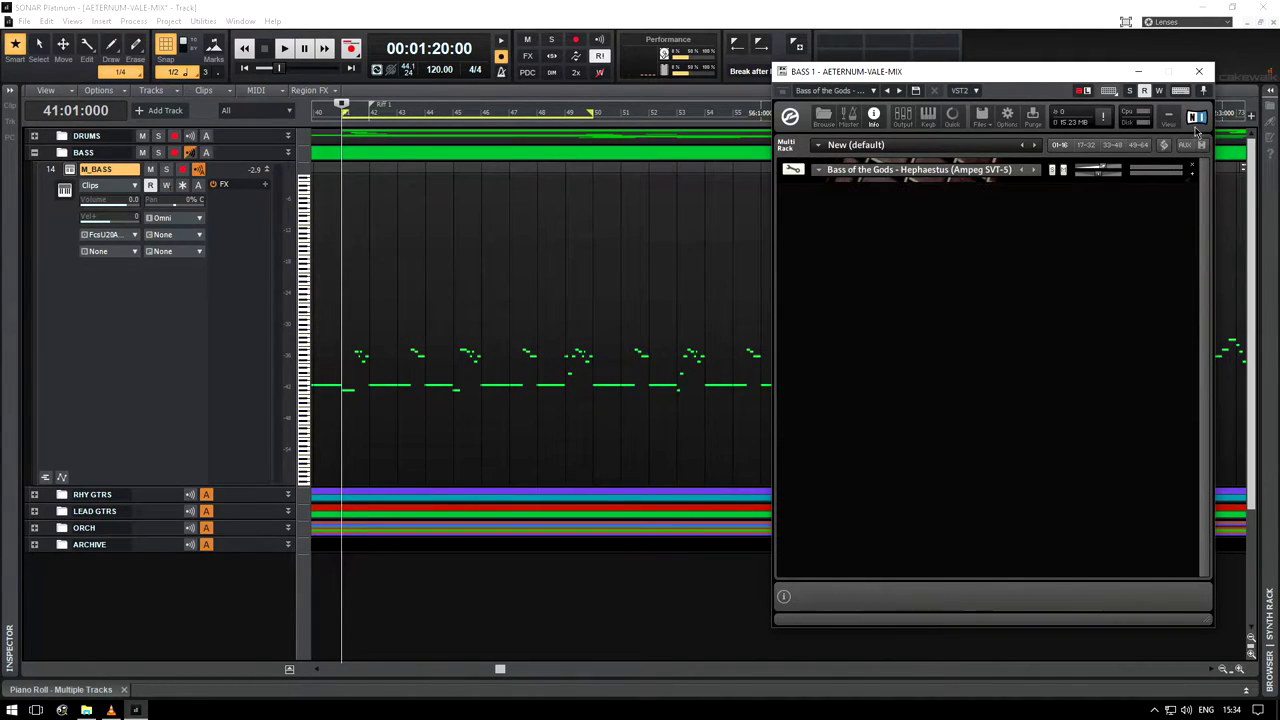
{"action": "left_click", "coordinate": [1200, 74]}
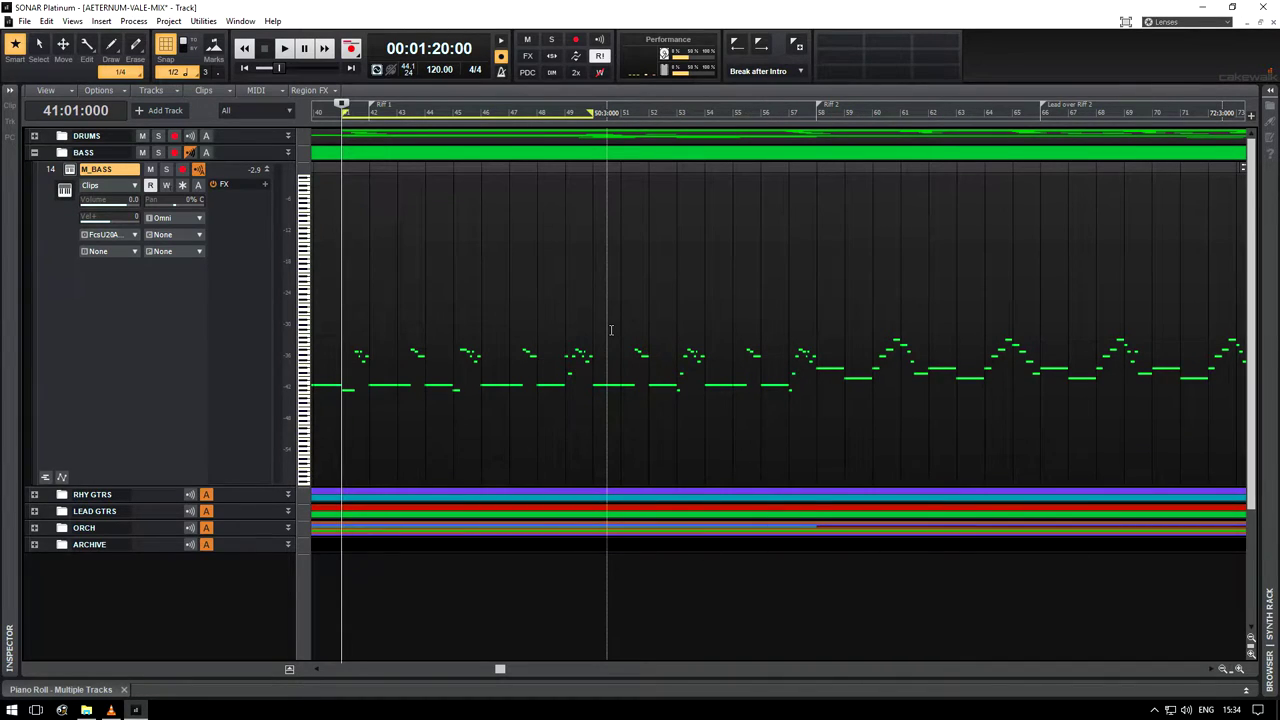
Check the M_BASS notes in the full piano roll, zoomed out horizontally to see more bars
{"action": "scroll", "coordinate": [480, 358], "scroll_direction": "left", "scroll_amount": 5}
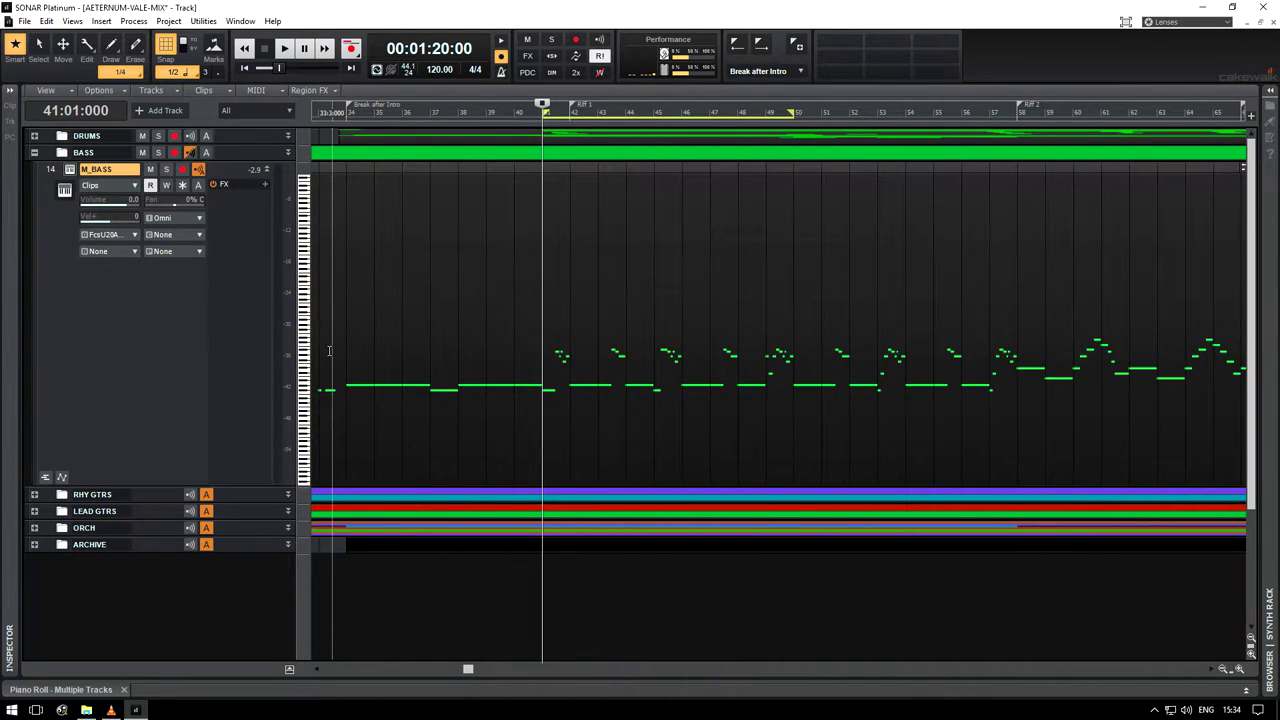
{"action": "key", "text": "alt+3"}
{"action": "scroll", "coordinate": [483, 377], "scroll_direction": "left", "scroll_amount": 6}
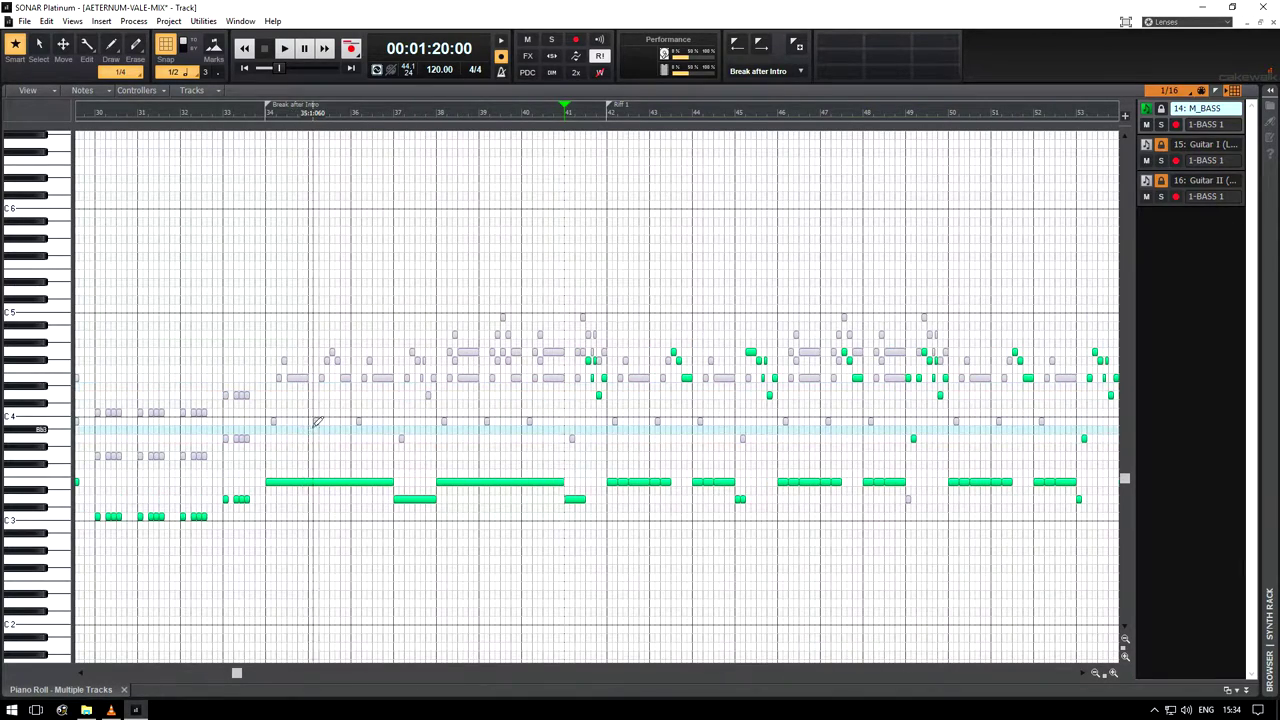
{"action": "scroll", "coordinate": [314, 420], "scroll_direction": "left", "scroll_amount": 6}
{"action": "scroll", "coordinate": [314, 420], "scroll_direction": "right", "scroll_amount": 7}
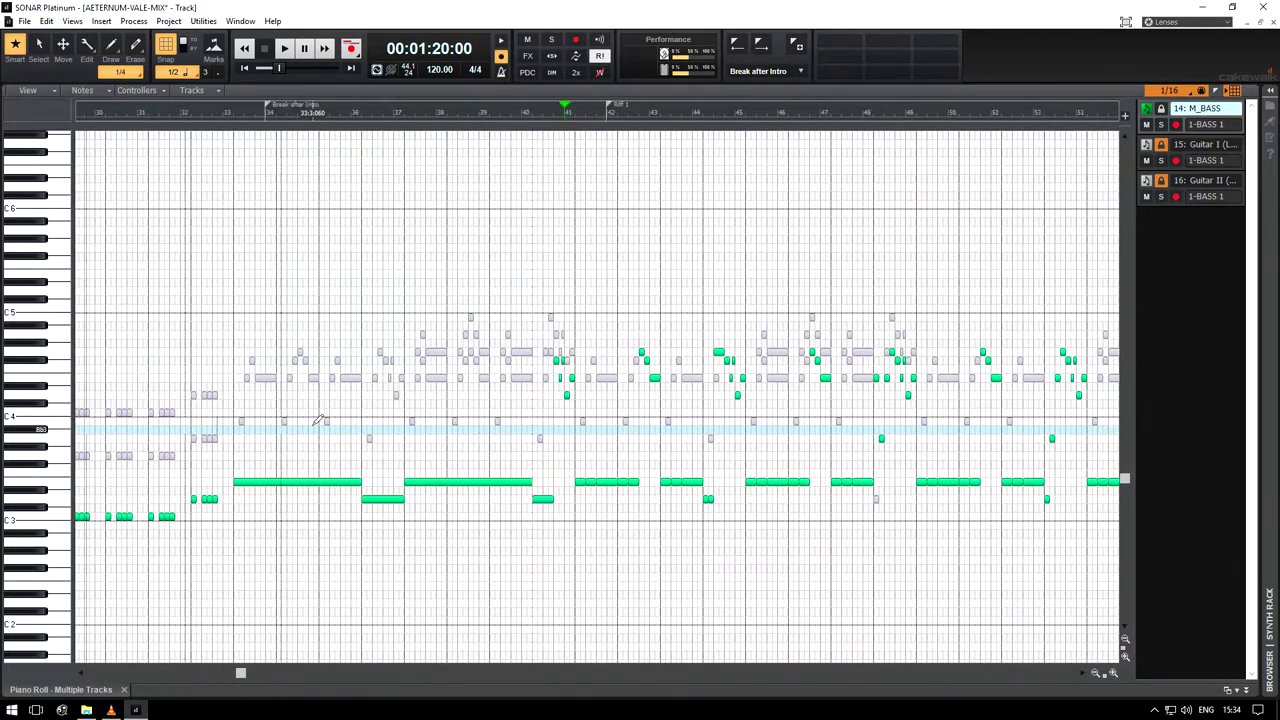
{"action": "scroll", "coordinate": [318, 400], "scroll_direction": "right", "scroll_amount": 2}
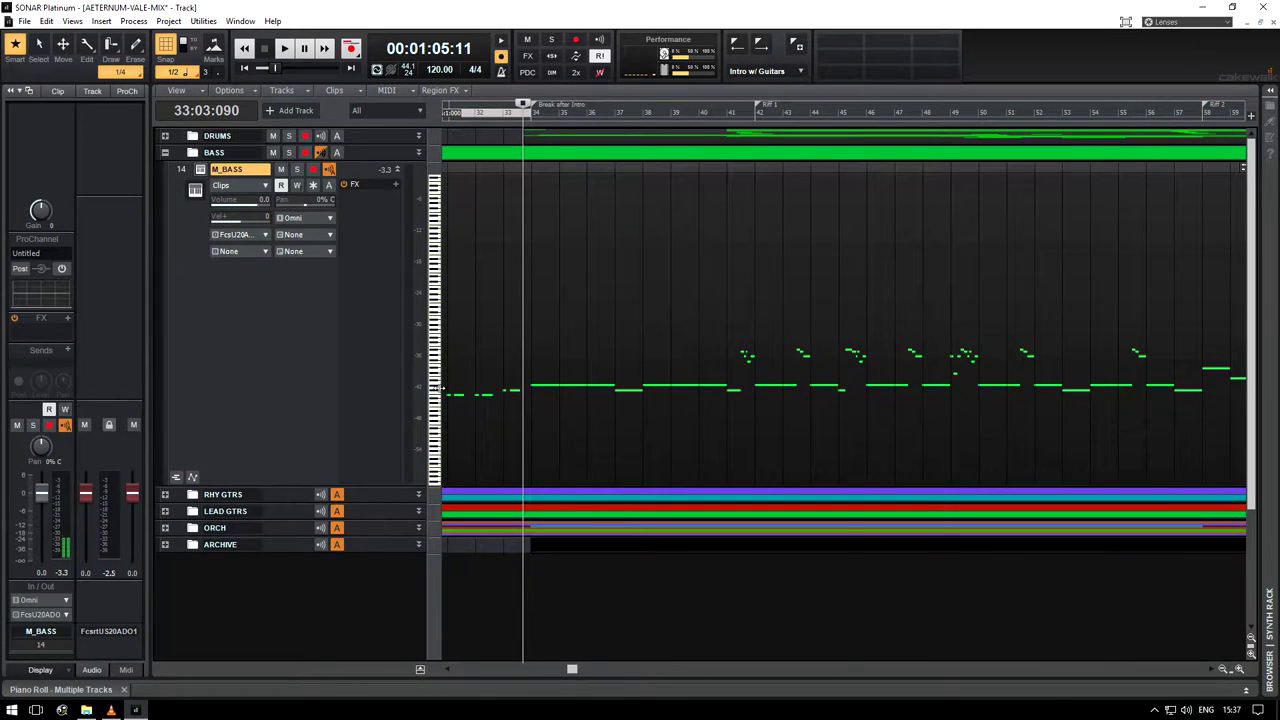
{"action": "key", "text": "shift+f"}
{"action": "scroll", "coordinate": [548, 393], "scroll_direction": "right", "scroll_amount": 3}
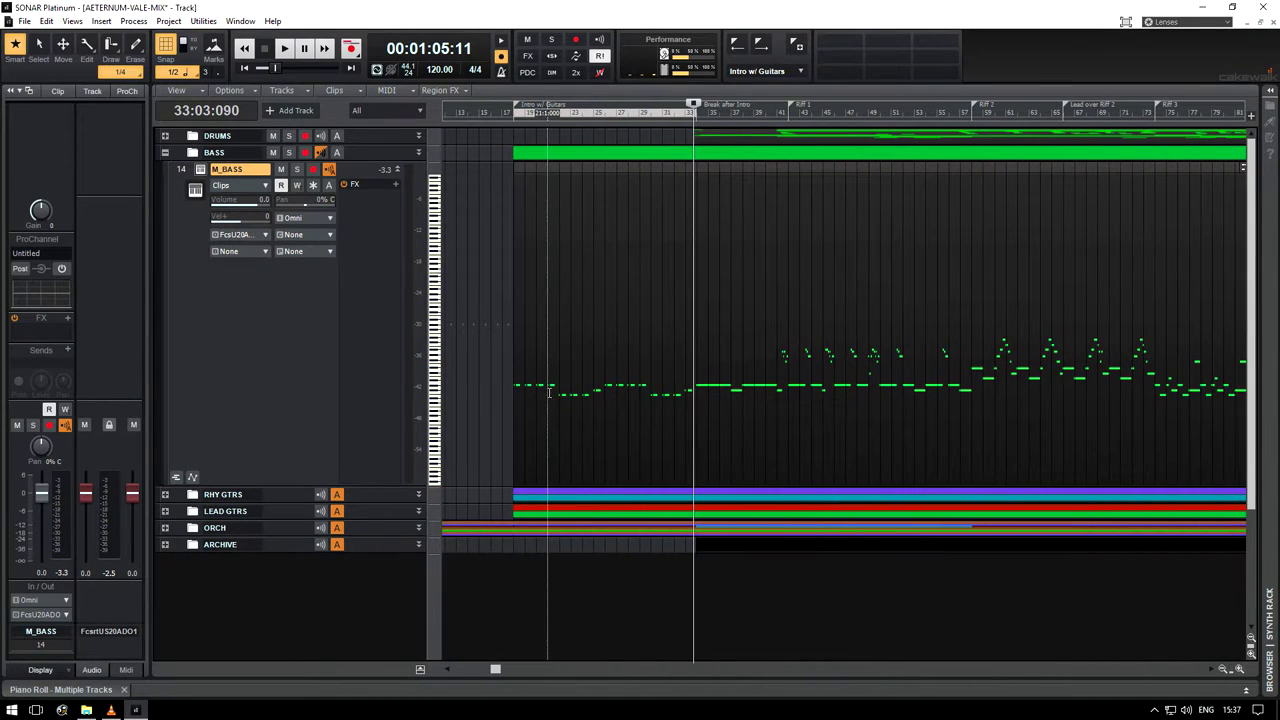
{"action": "scroll", "coordinate": [548, 393], "scroll_direction": "right", "scroll_amount": 5}
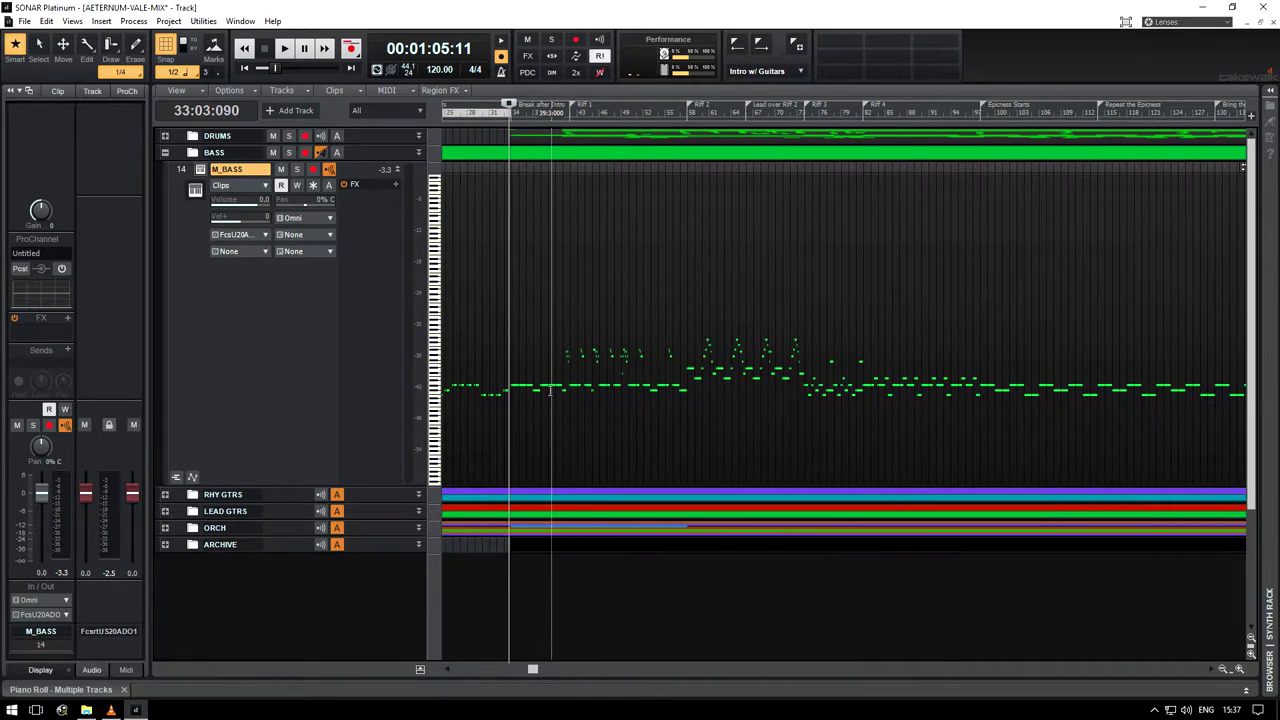
{"action": "scroll", "coordinate": [548, 393], "scroll_direction": "down", "scroll_amount": 2}
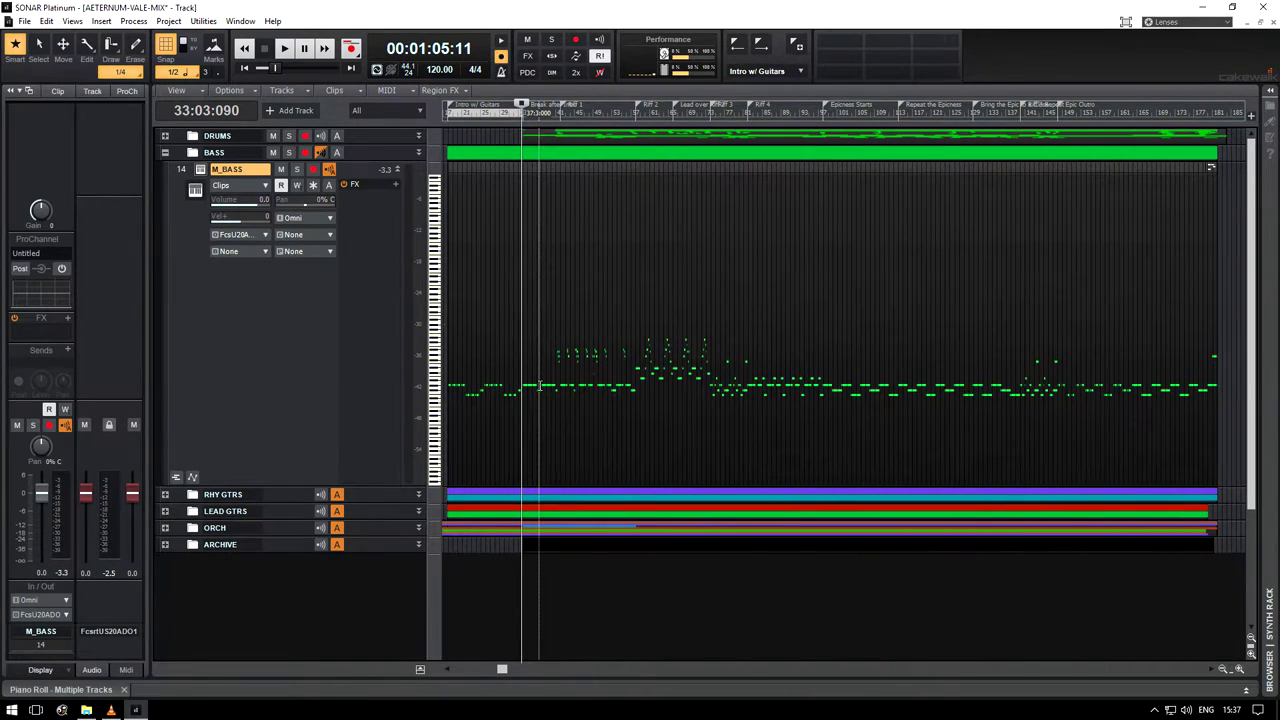
From the song start, bounce the whole M_BASS track to a new mono audio track
{"action": "key", "text": "w"}
{"action": "left_click", "coordinate": [181, 170]}
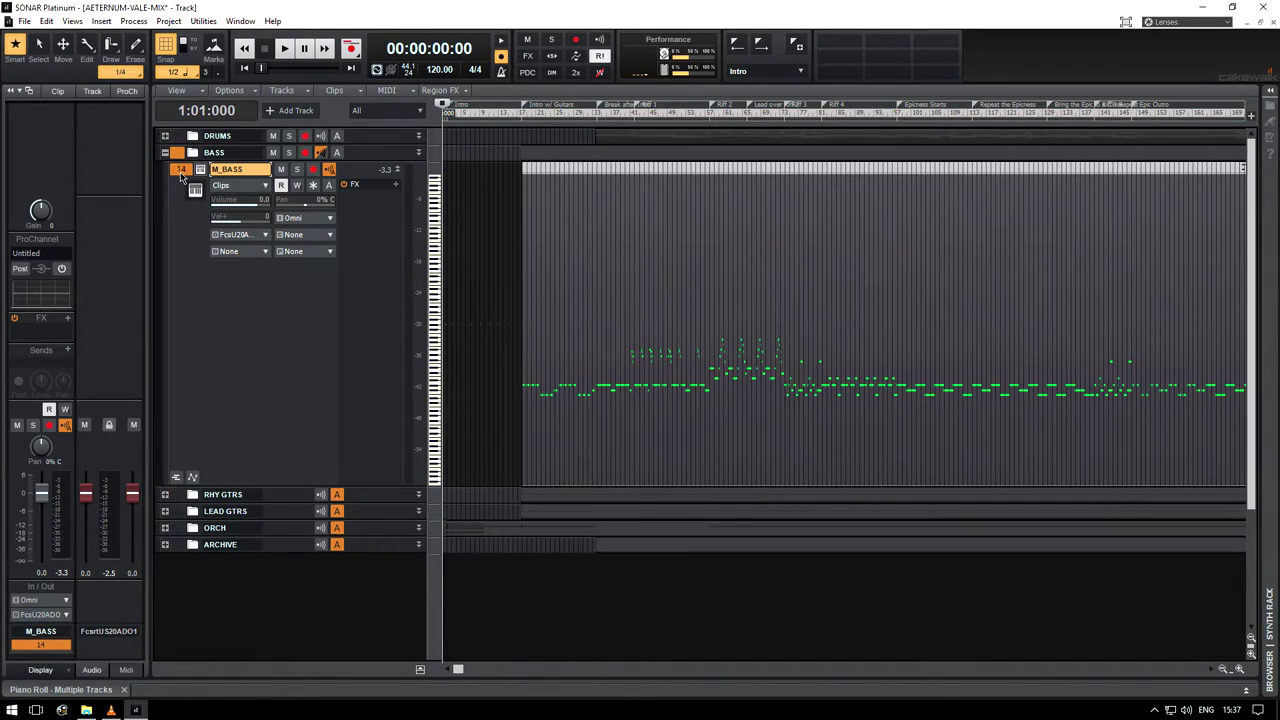
{"action": "left_click", "coordinate": [289, 92]}
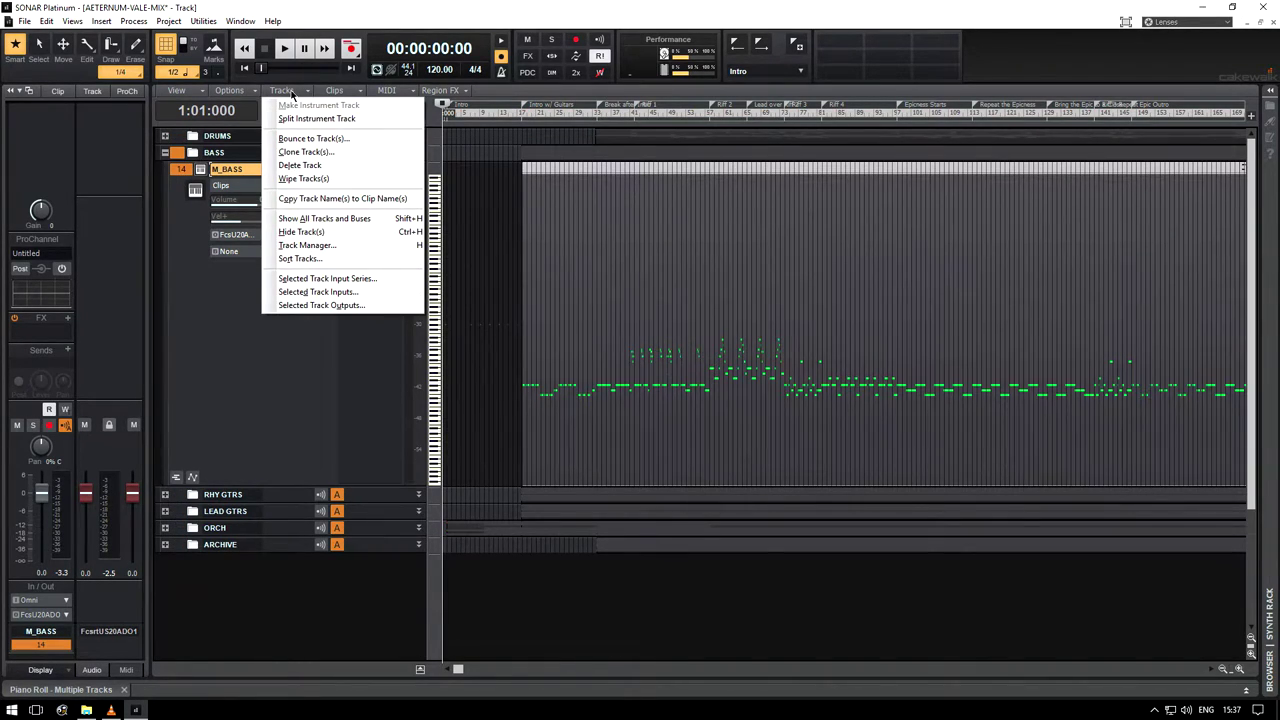
{"action": "left_click", "coordinate": [328, 140]}
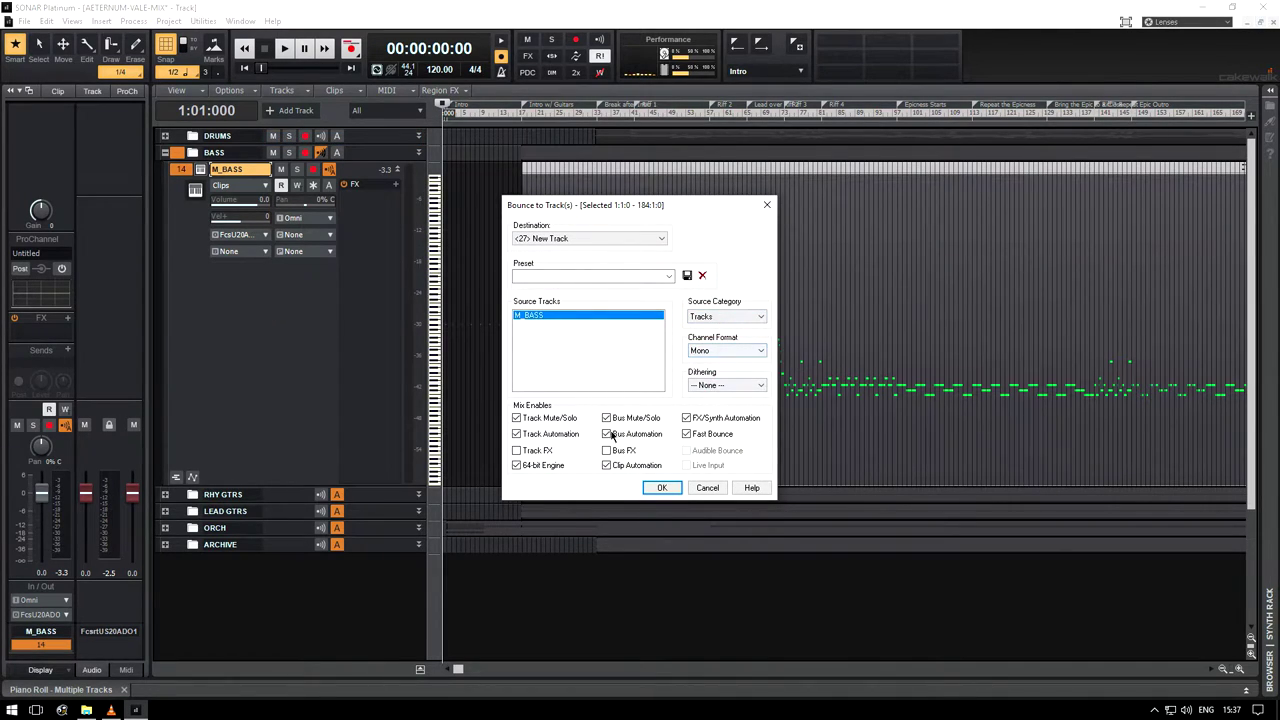
{"action": "left_click", "coordinate": [672, 489]}
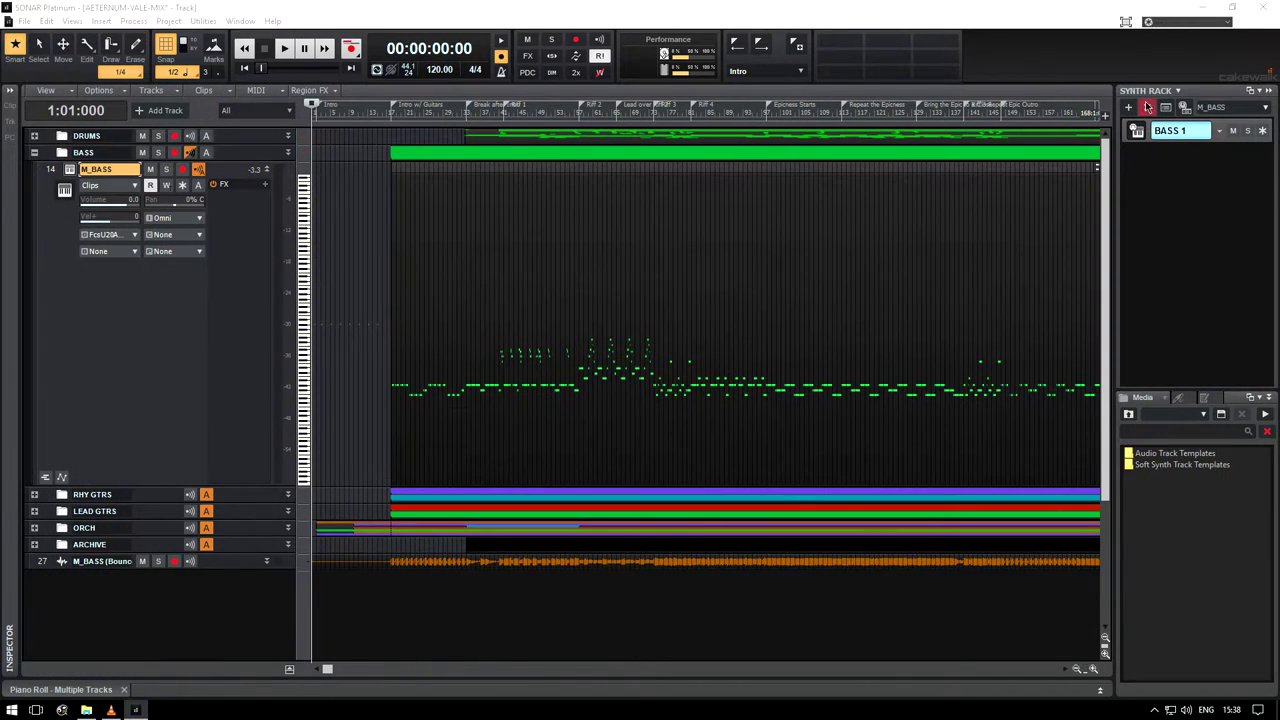
Delete the BASS 1 soft synth and shrink M_BASS to minimum height
{"action": "left_click", "coordinate": [1147, 107]}
{"action": "left_click", "coordinate": [651, 395]}
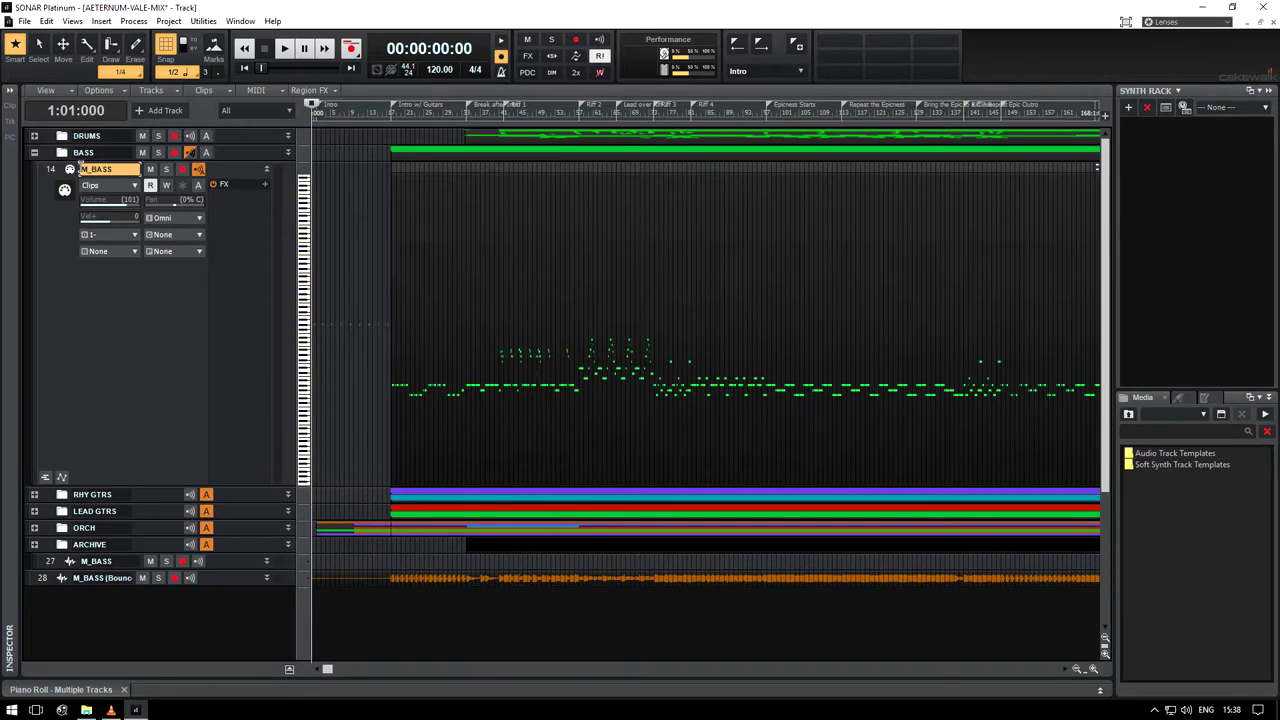
{"action": "left_click_drag", "start_coordinate": [222, 487], "coordinate": [150, 178]}
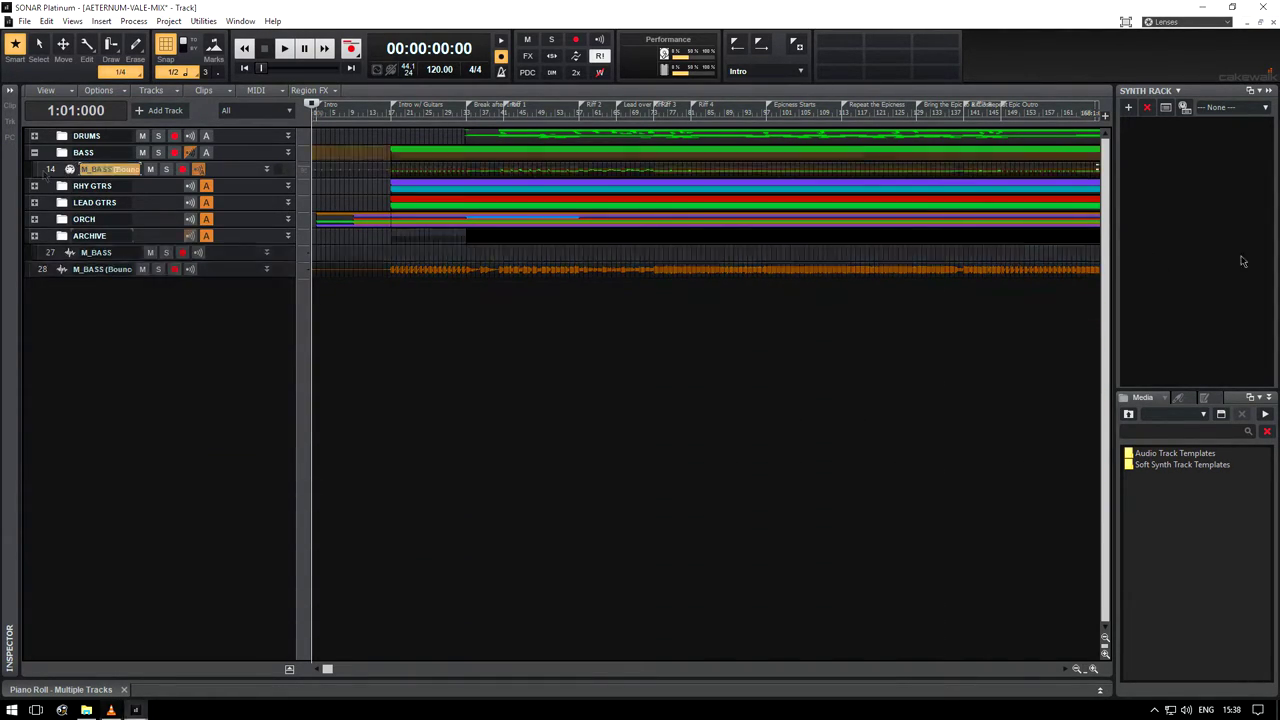
{"action": "right_click", "coordinate": [46, 170]}
Make one clone of the bounced bass and name the two tracks SUB and GRIT
{"action": "left_click", "coordinate": [110, 311]}
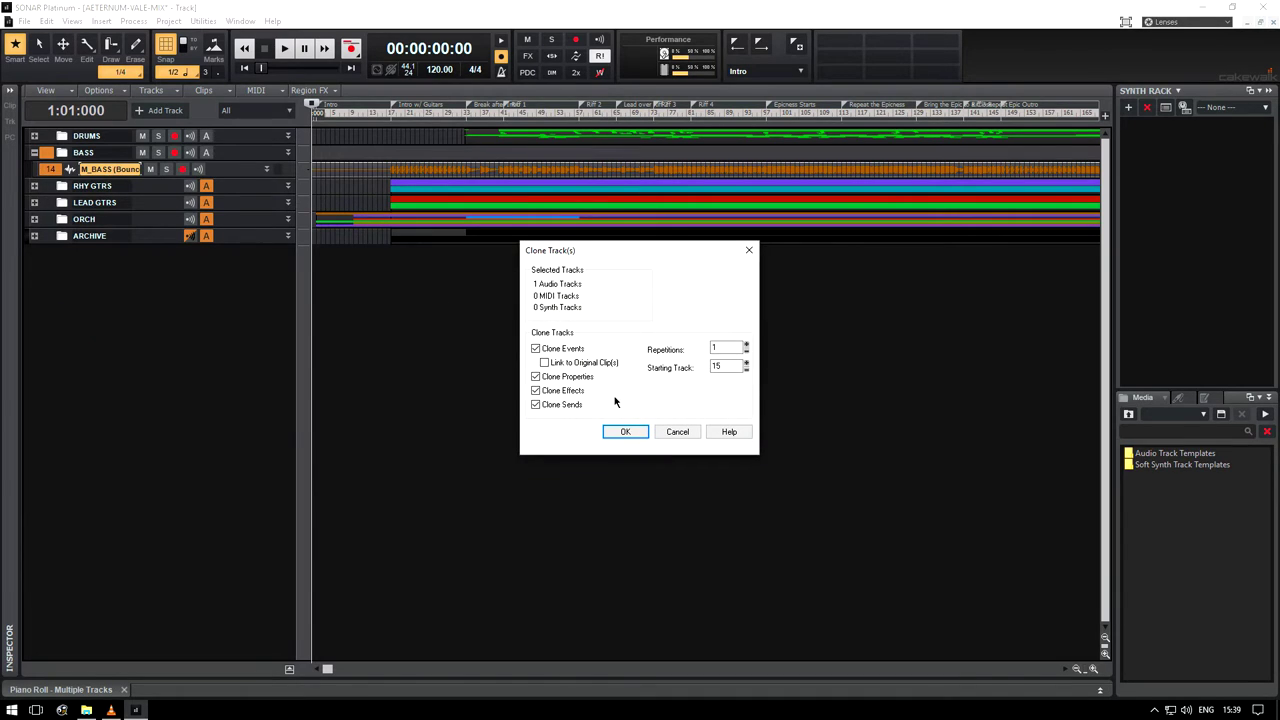
{"action": "left_click", "coordinate": [622, 430]}
{"action": "double_click", "coordinate": [110, 170]}
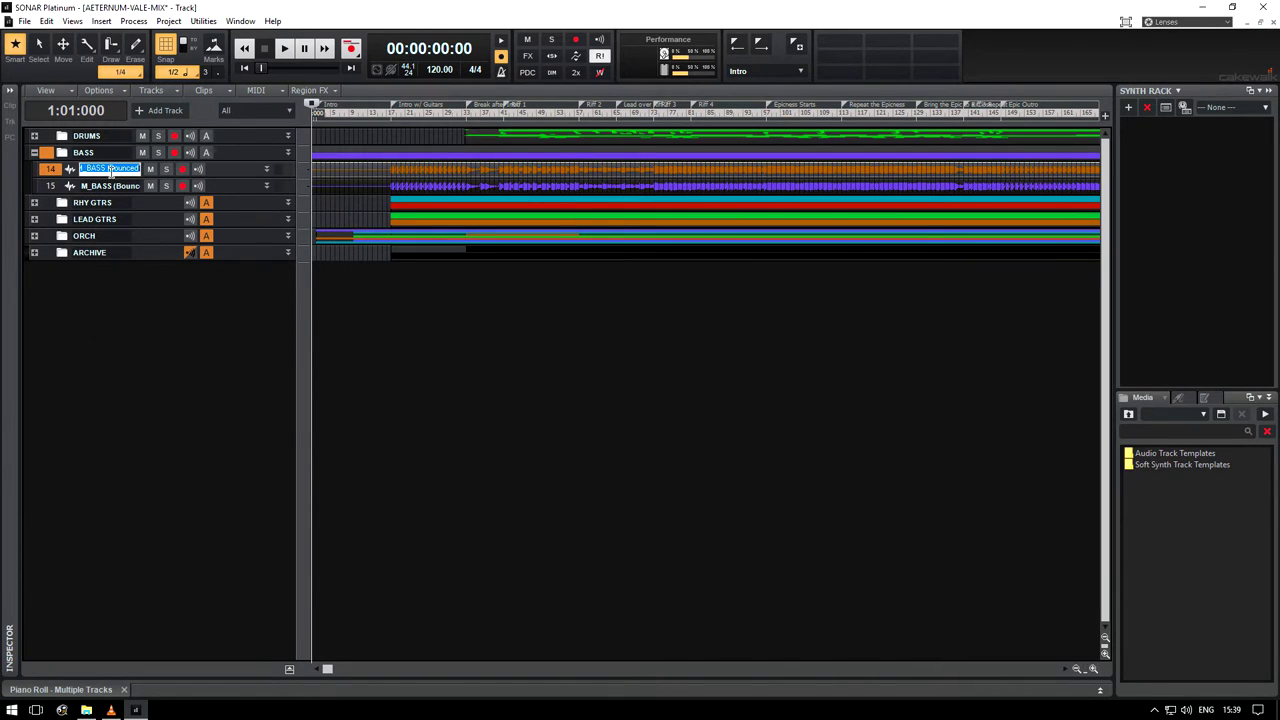
{"action": "type", "text": "SUB"}
{"action": "key", "text": "Tab"}
{"action": "type", "text": "S"}
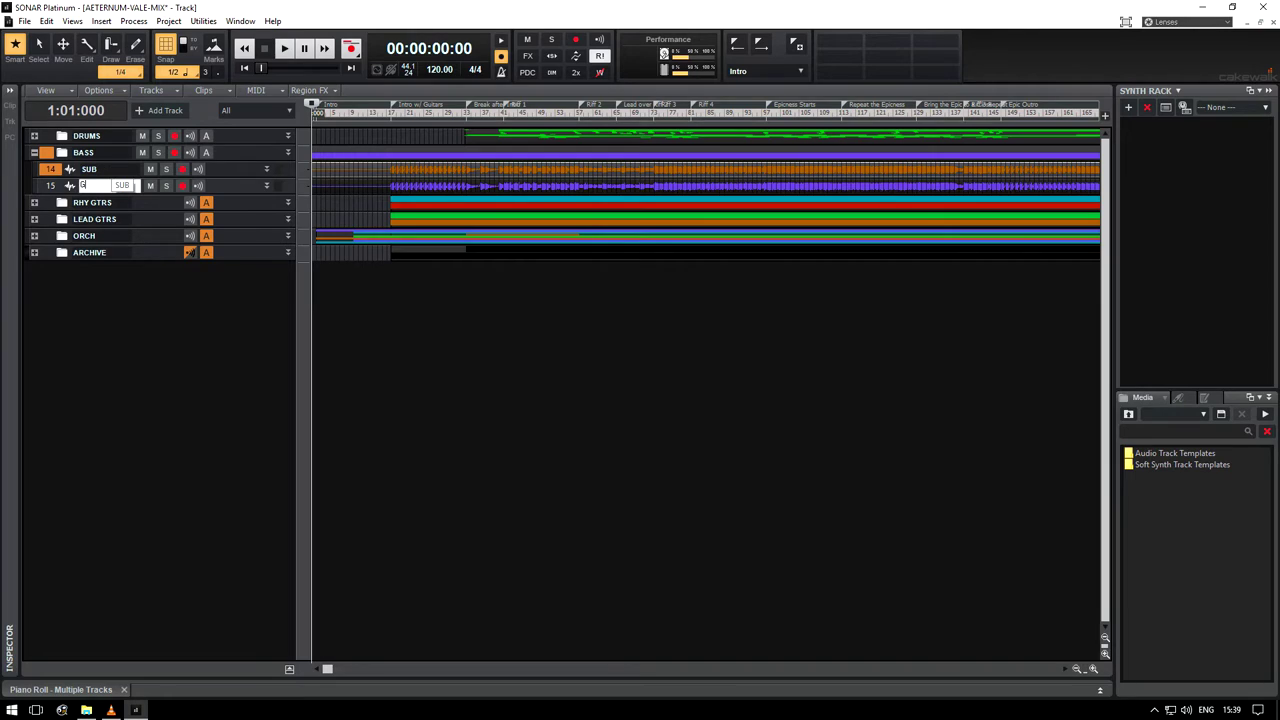
{"action": "type", "text": "RIT"}
{"action": "key", "text": "Return"}
Route GRIT's output to the BASS bus, mute it, and colour both SUB and GRIT blue
{"action": "key", "text": "i"}
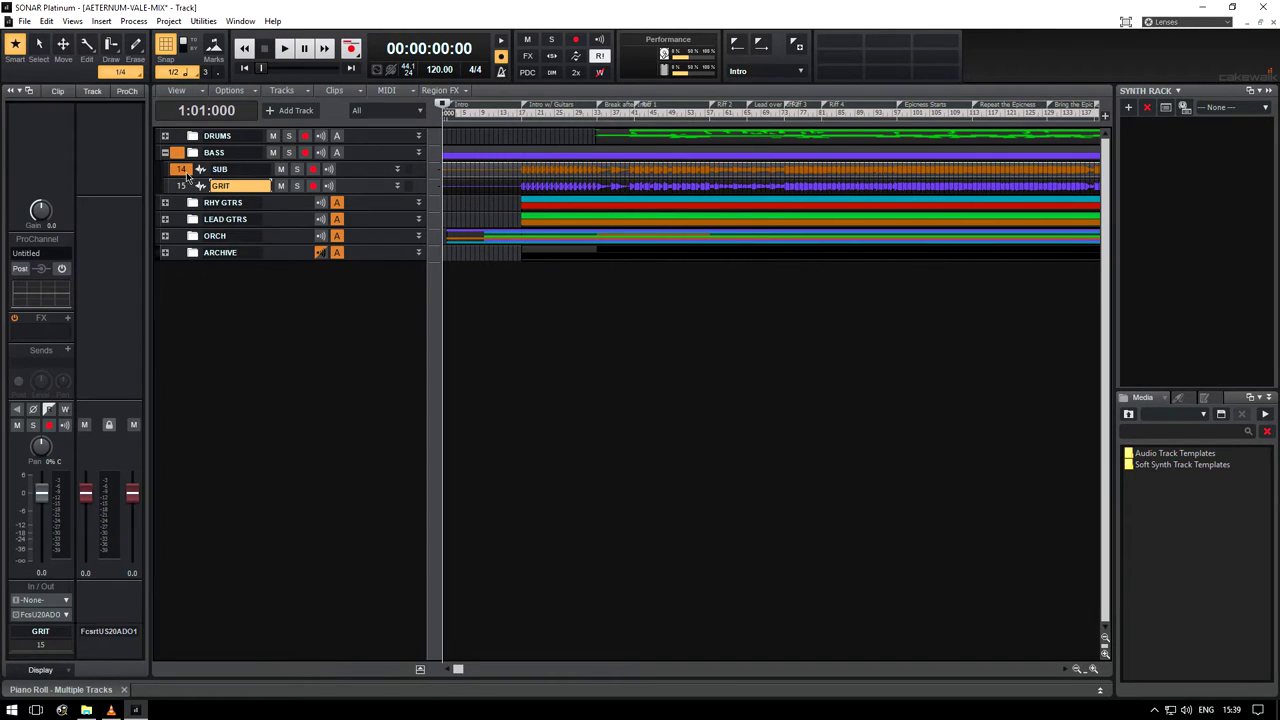
{"action": "left_click_drag", "start_coordinate": [182, 176], "coordinate": [182, 186]}
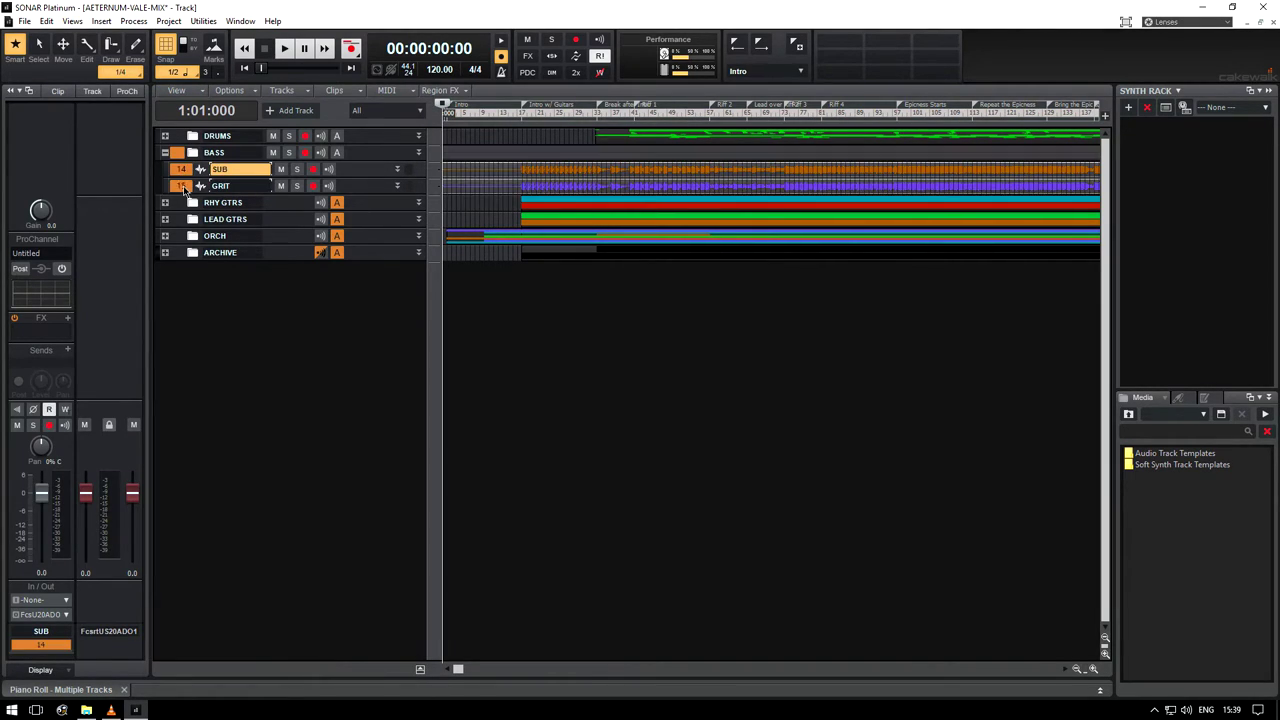
{"action": "left_click", "coordinate": [65, 617]}
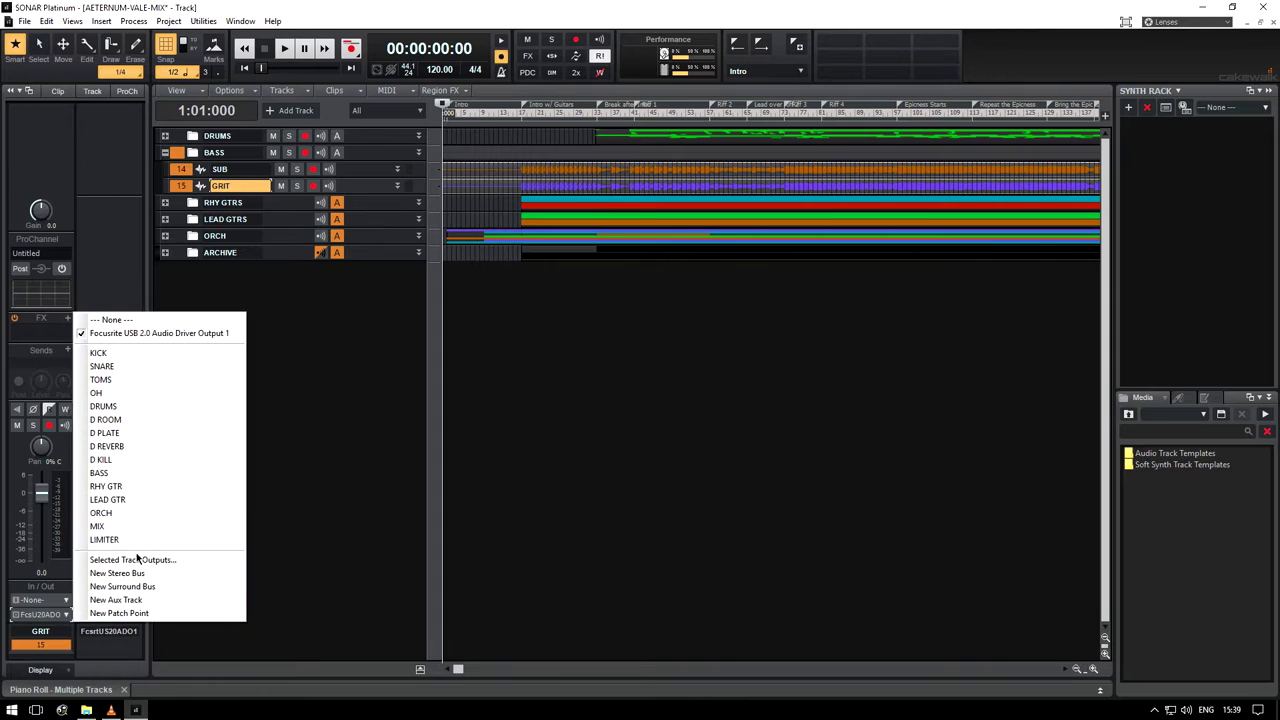
{"action": "left_click", "coordinate": [110, 473]}
{"action": "left_click", "coordinate": [281, 186]}
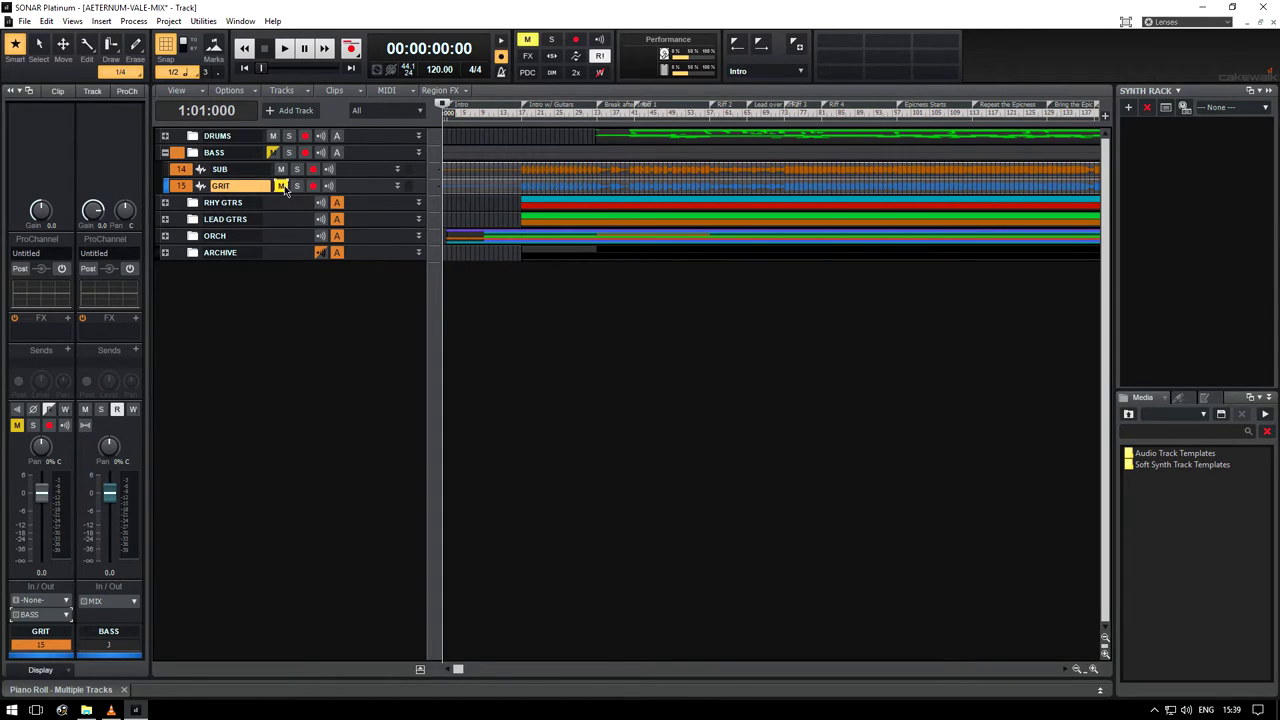
{"action": "left_click", "coordinate": [165, 175]}
{"action": "left_click", "coordinate": [120, 158]}
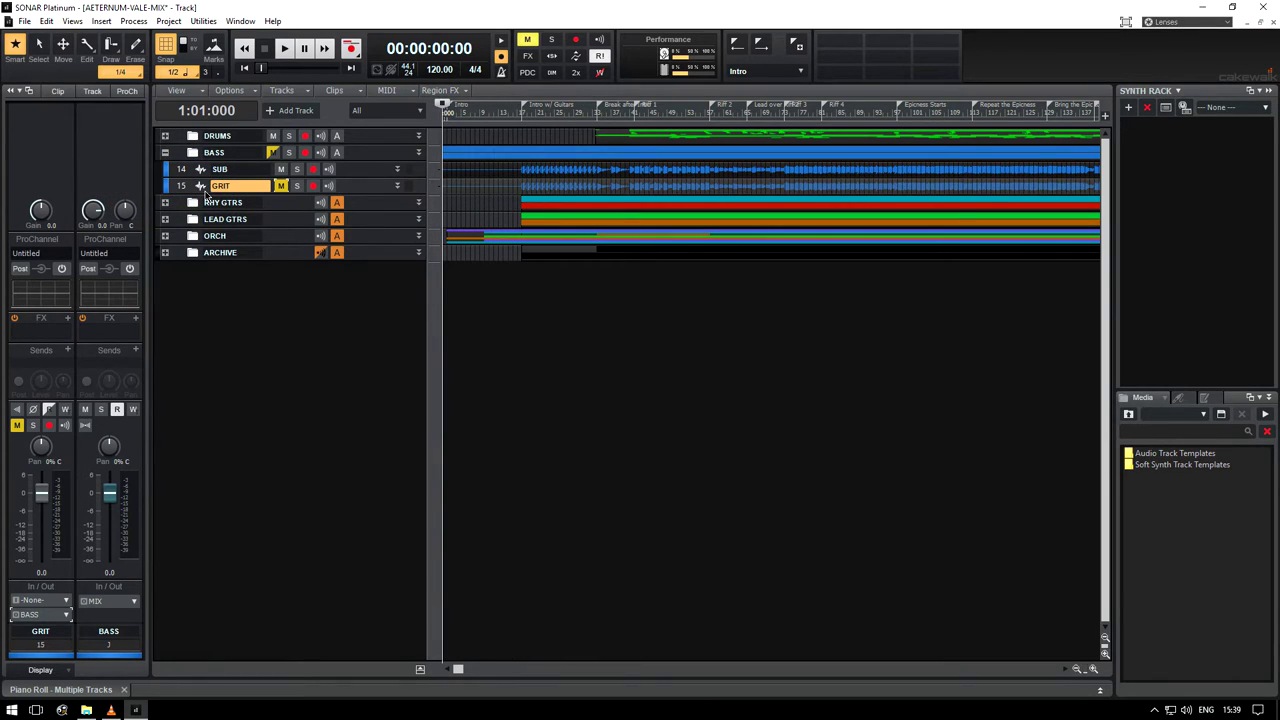
Enlarge the selected SUB and GRIT tracks to show waveforms and hide the Browser
{"action": "left_click", "coordinate": [181, 169], "text": "ctrl"}
{"action": "key", "text": "ctrl+Down"}
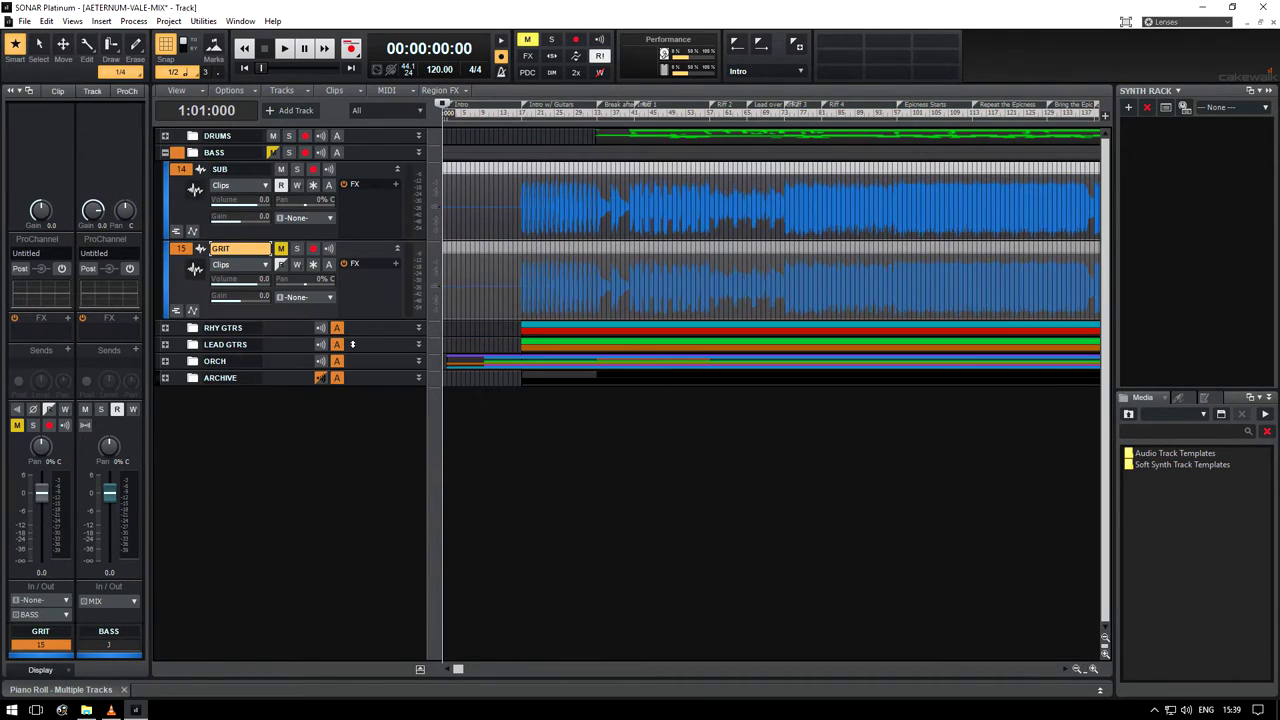
{"action": "key", "text": "b"}
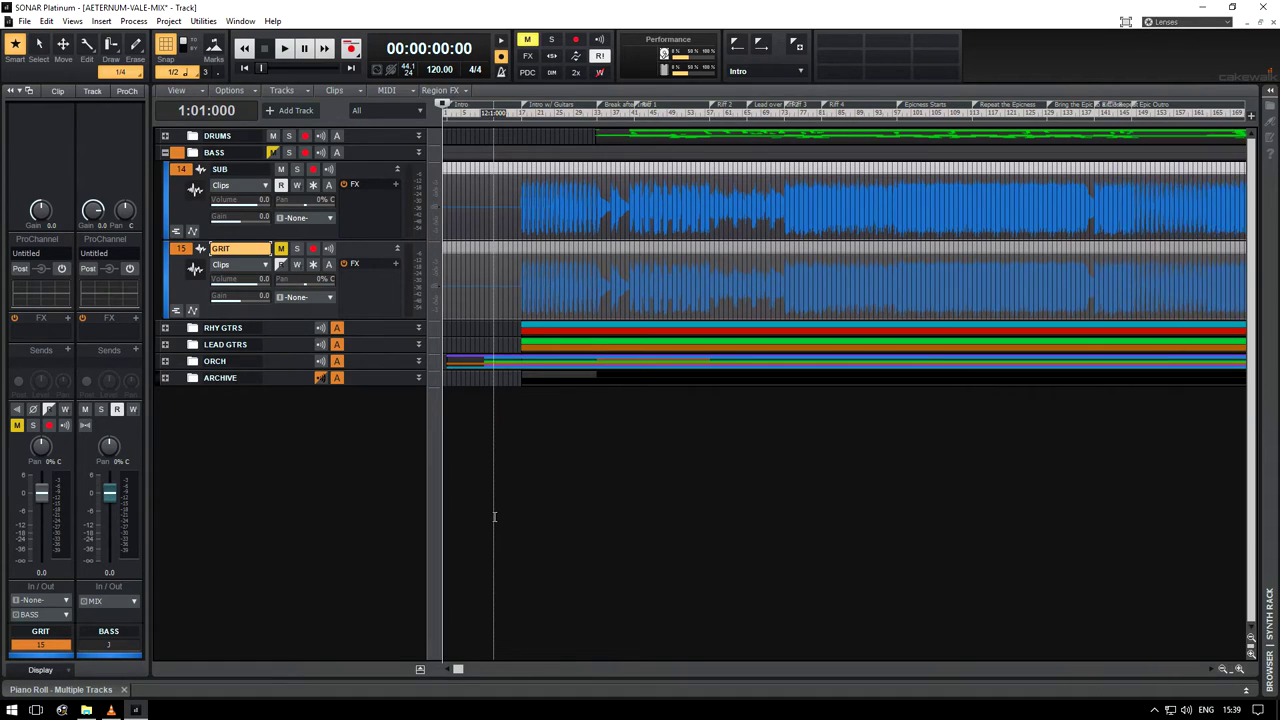